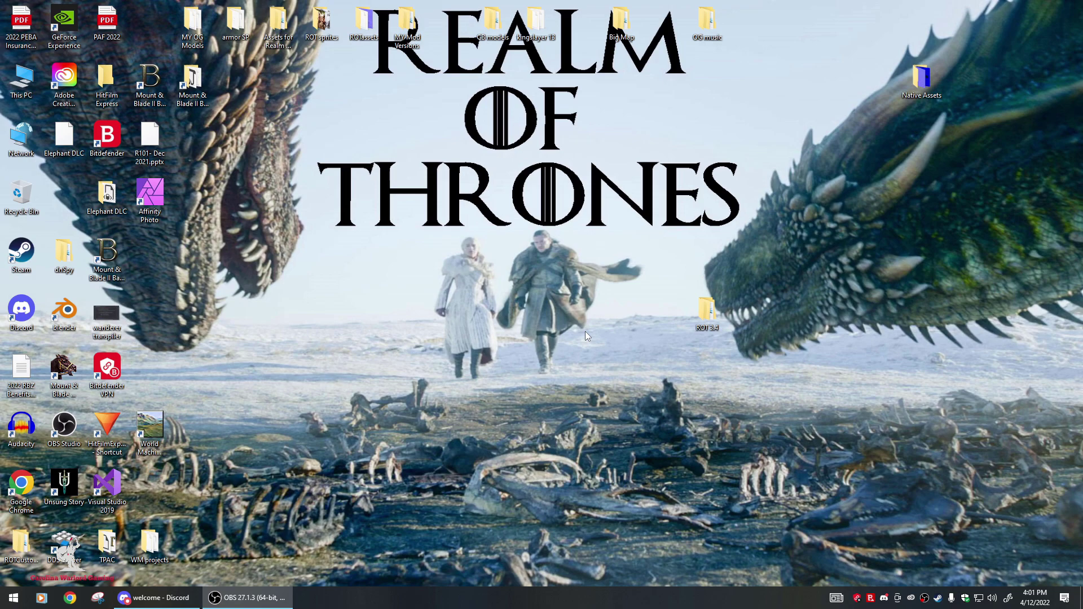
Open the ROT 3.4 folder on the desktop.
drag(709, 312, 698, 321)
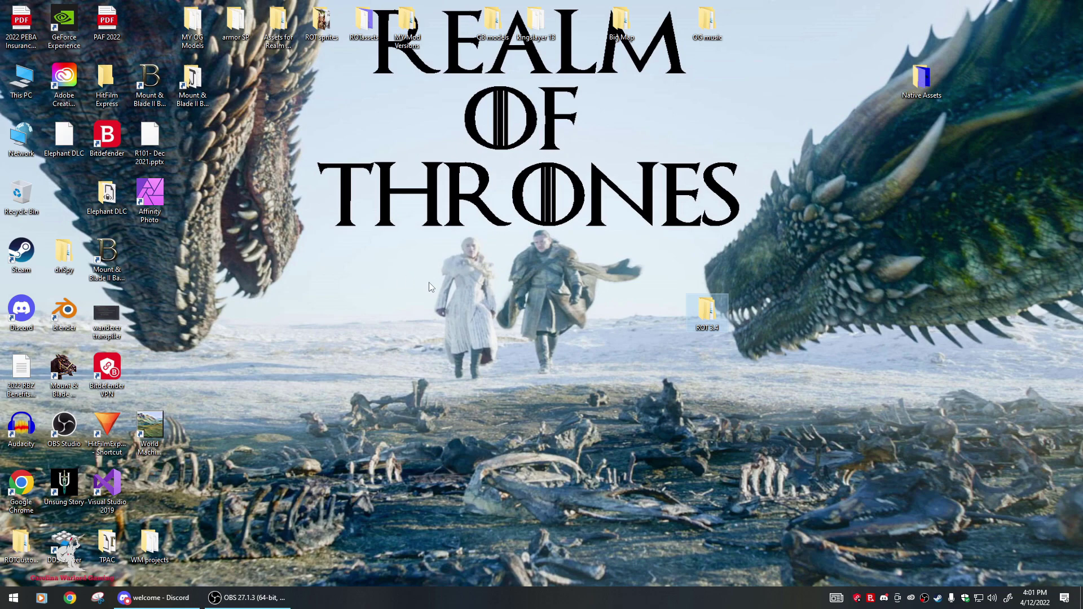
mouse_move(704, 330)
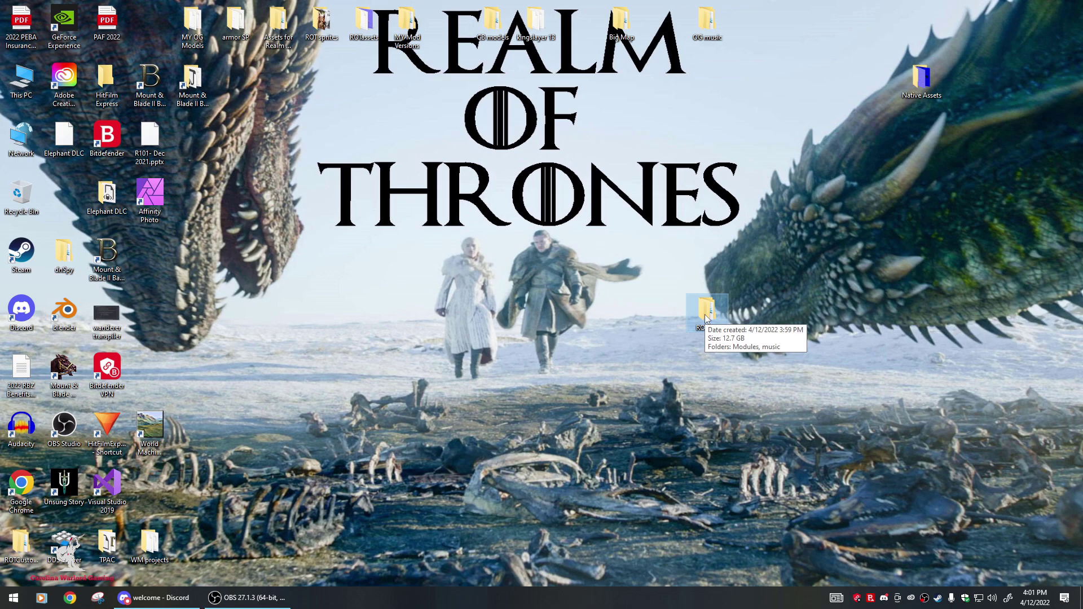
double_click(706, 319)
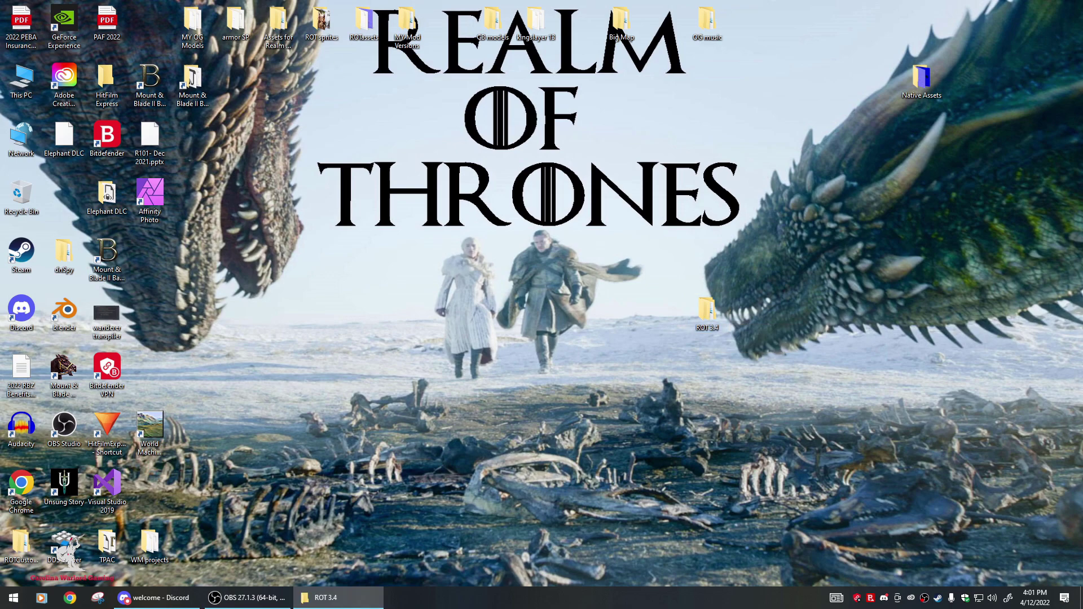
drag(705, 107, 492, 107)
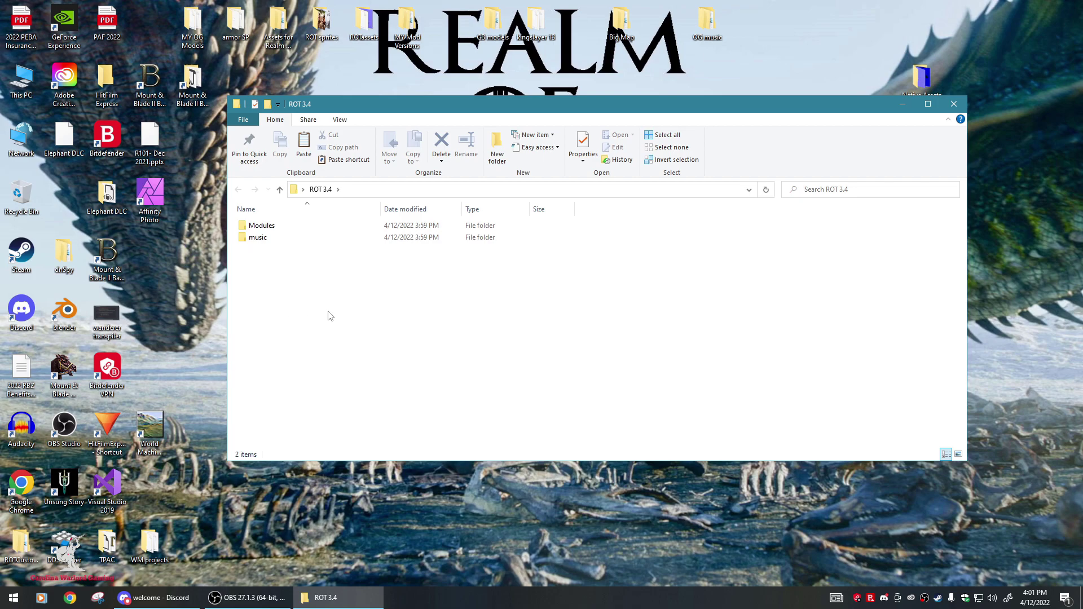
Copy the Modules and music folders from ROT 3.4 and minimise the folder window.
click(284, 237)
click(280, 225)
shift+click(268, 237)
right_click(268, 238)
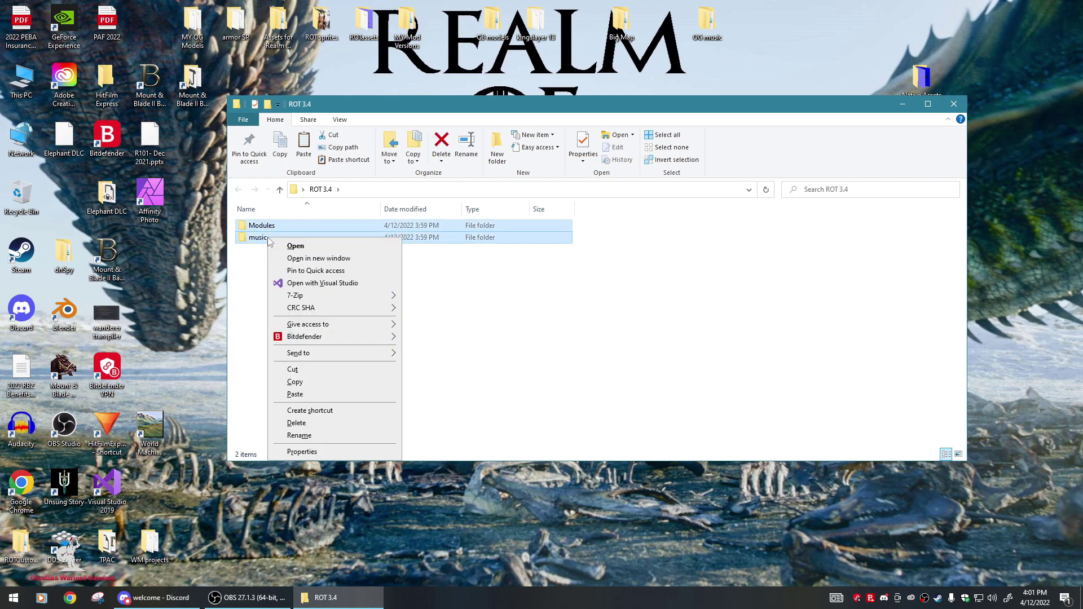
click(317, 384)
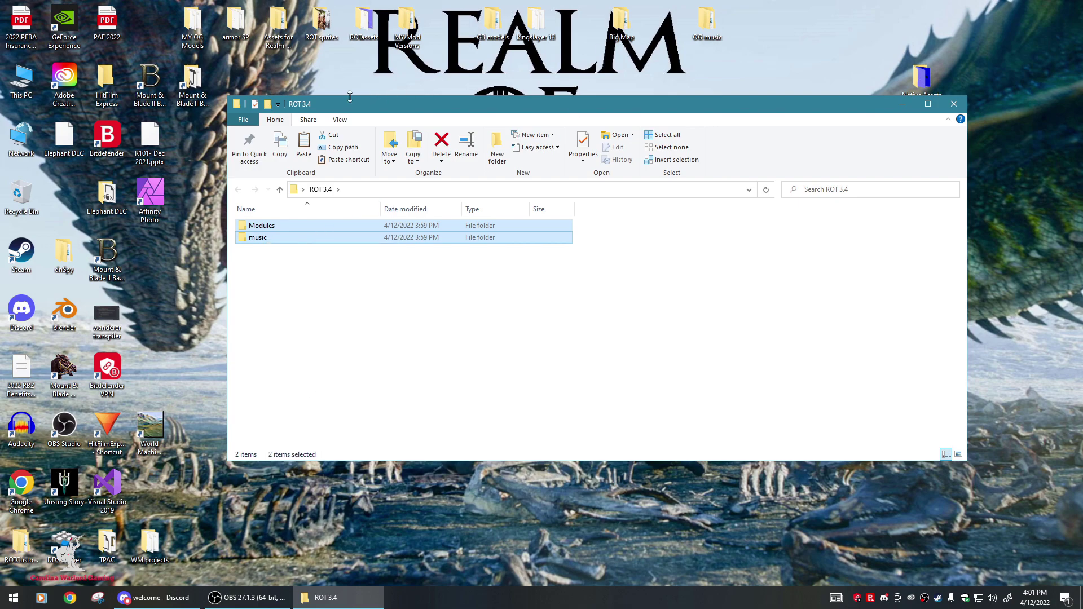
click(903, 104)
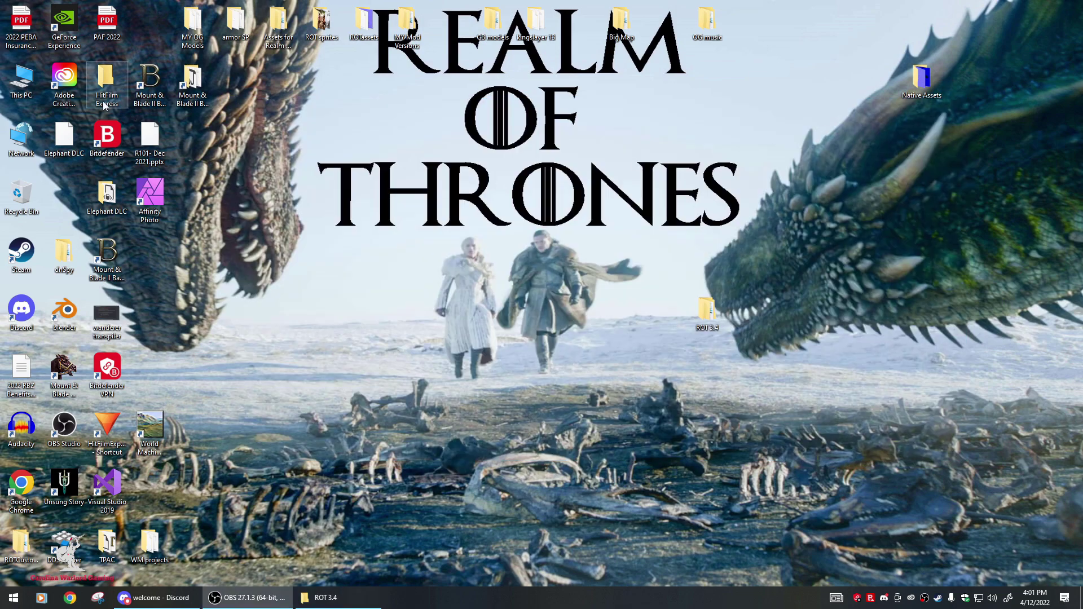
Open the game folder Mount & Blade II Bannerlord under C:\Program Files (x86)\Steam\steamapps\common.
double_click(24, 83)
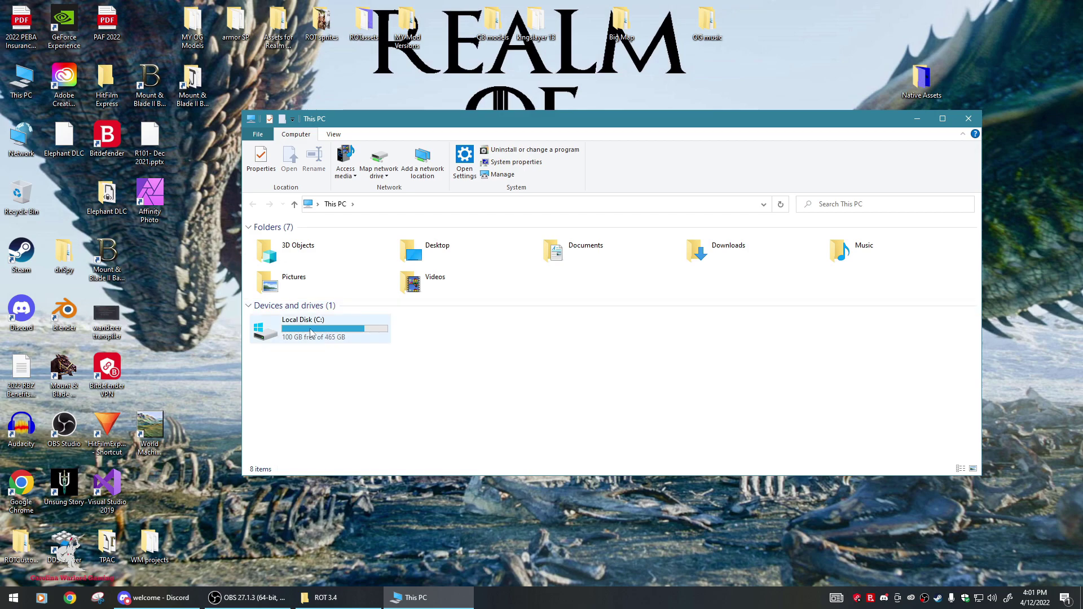
double_click(312, 332)
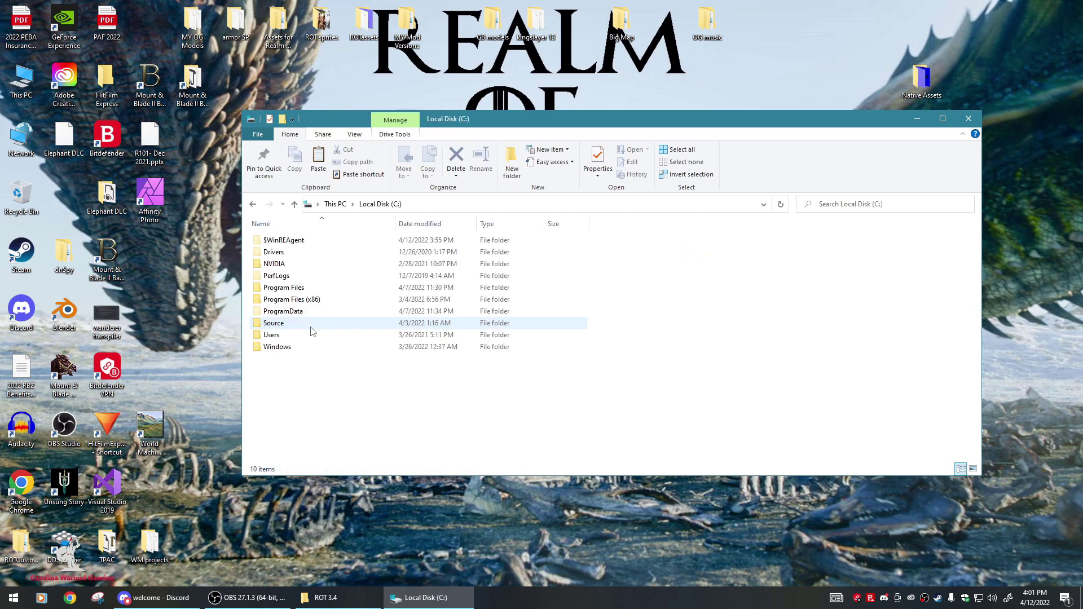
double_click(284, 300)
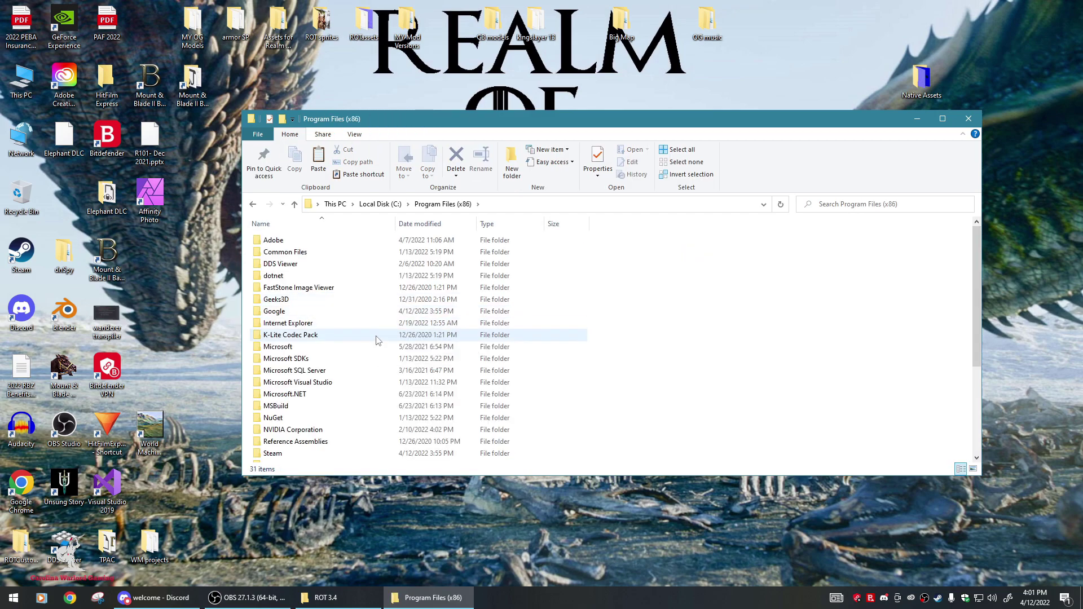
scroll(355, 372, down, 3)
click(273, 349)
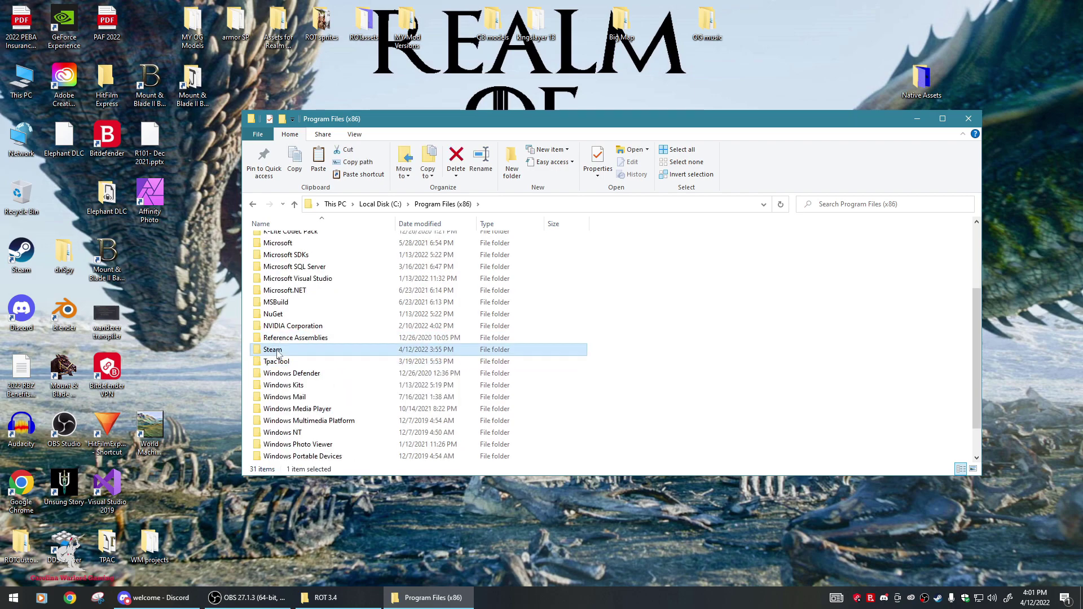
double_click(277, 352)
scroll(342, 354, down, 1)
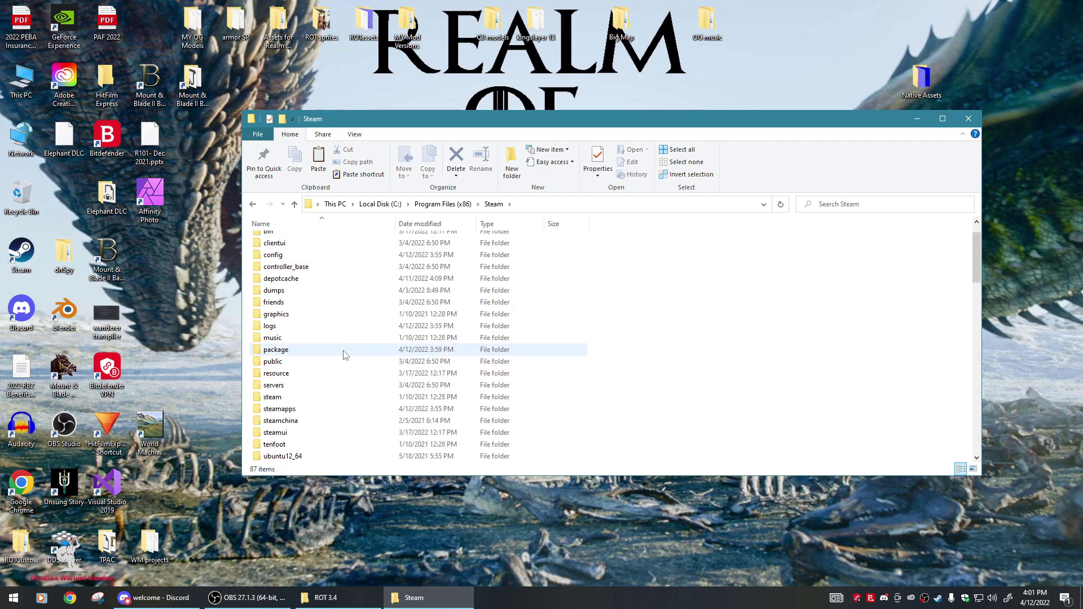
double_click(297, 413)
double_click(268, 242)
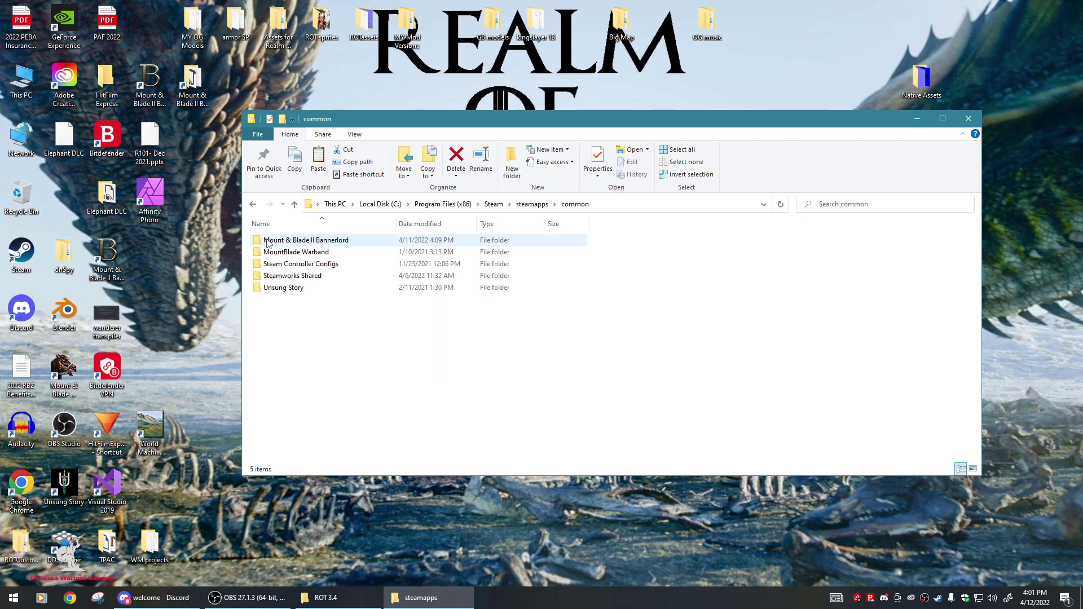
double_click(307, 242)
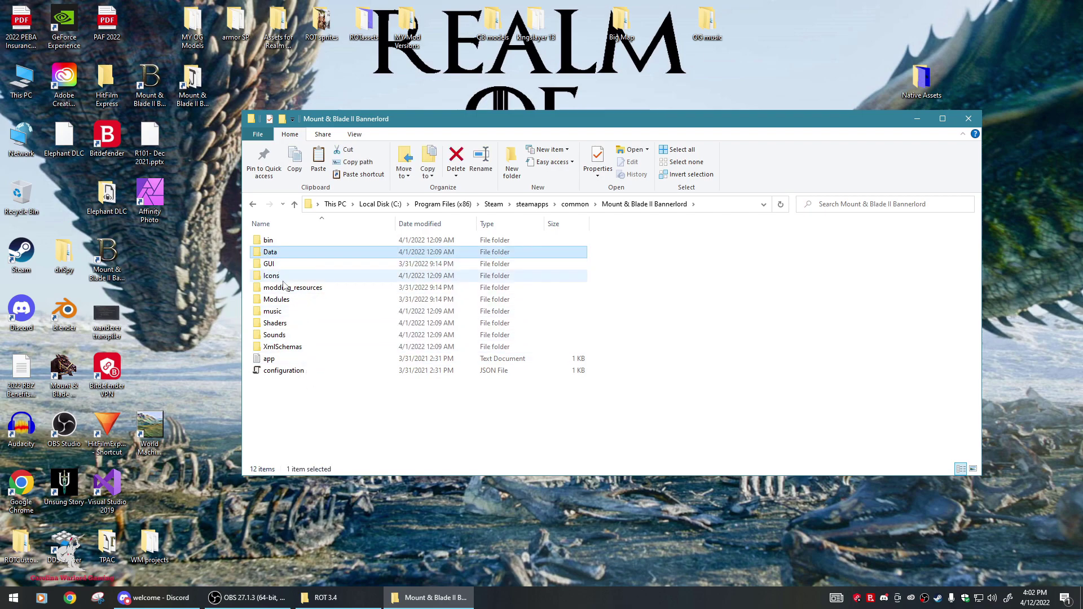
Display the paste option inside the Mount & Blade II Bannerlord folder without pasting, and minimise the window.
click(285, 323)
click(662, 289)
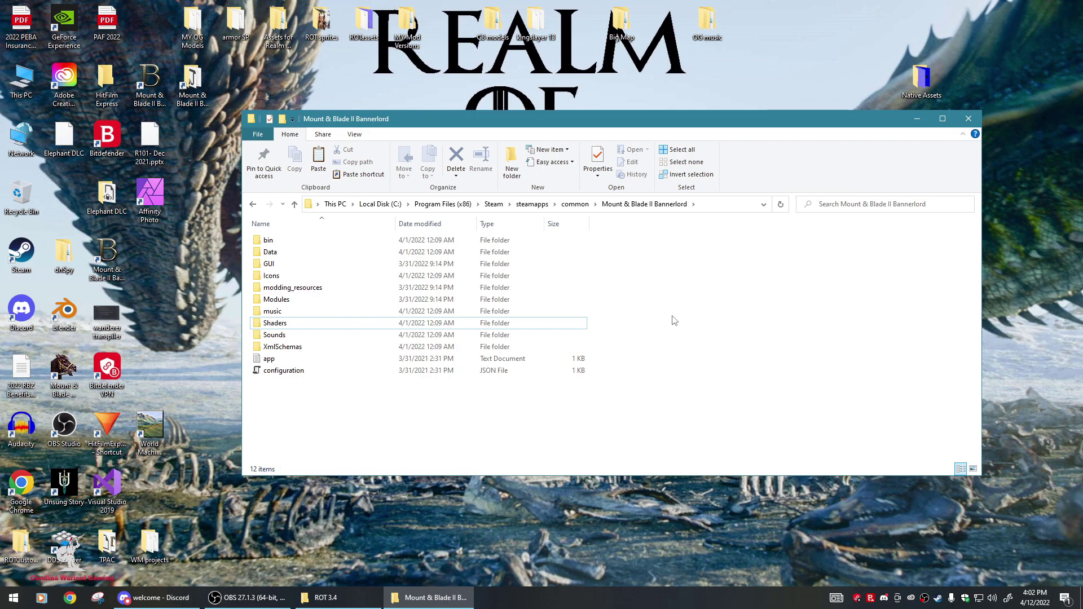
right_click(674, 321)
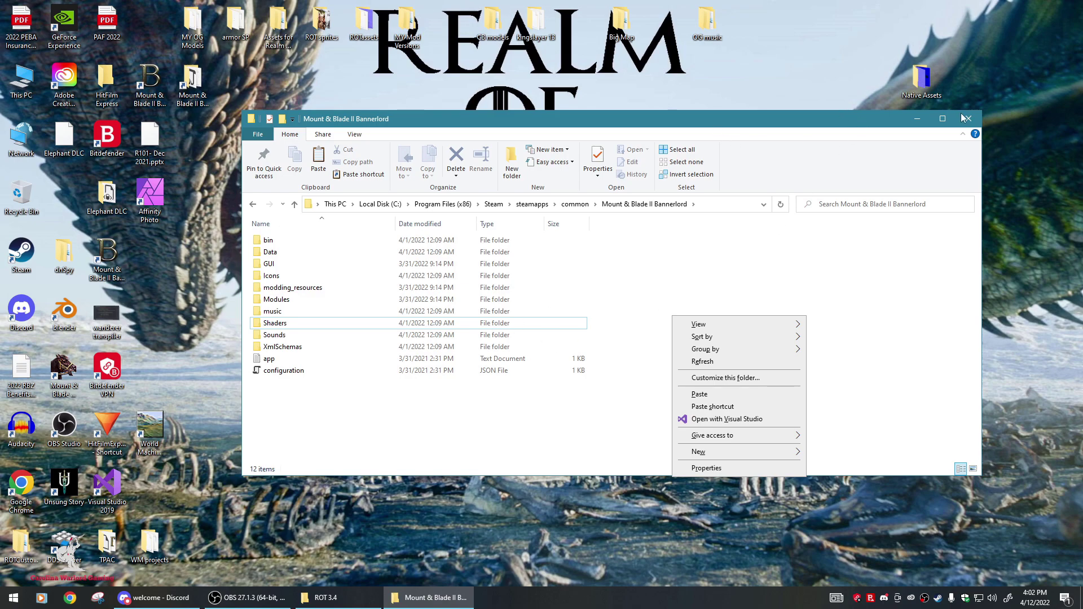
click(915, 120)
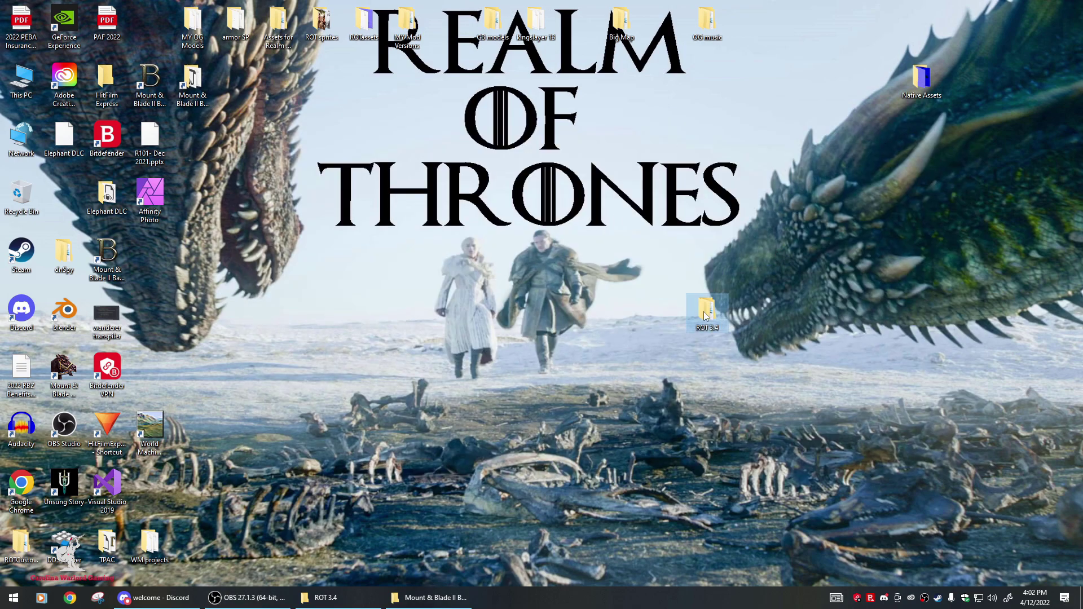
Examine the ROT 3.4 folders, including the contents of Modules\Native\ModuleData, and close the folder window.
click(325, 597)
click(257, 240)
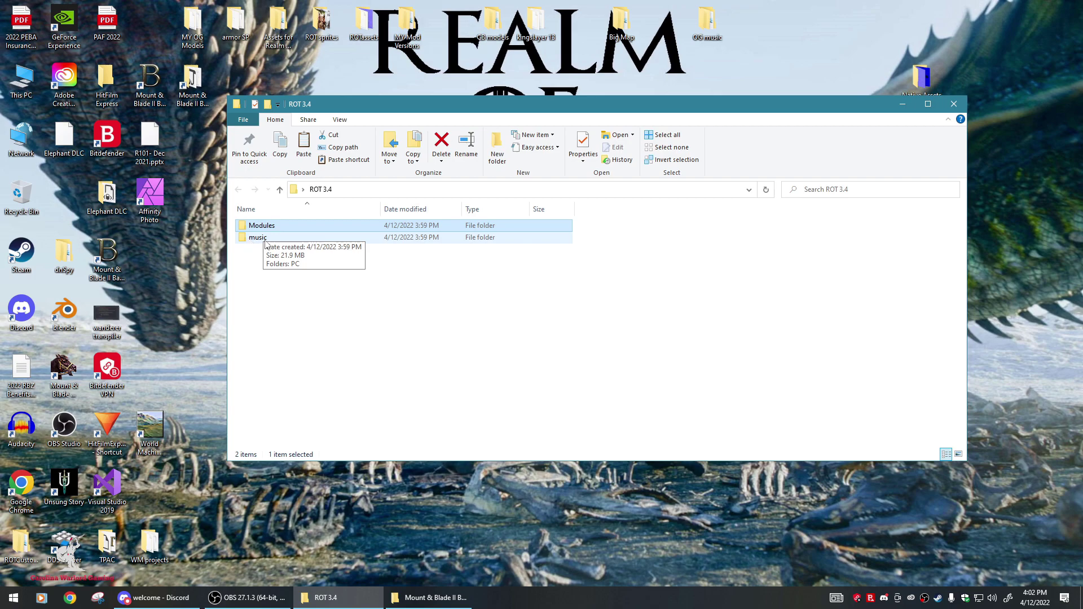
mouse_move(267, 243)
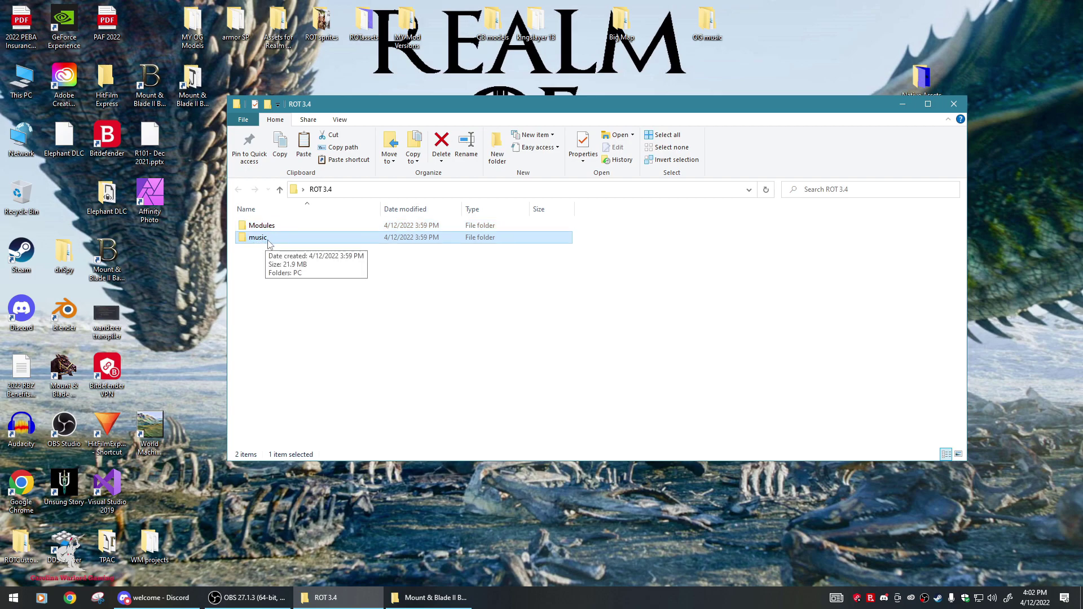
click(267, 228)
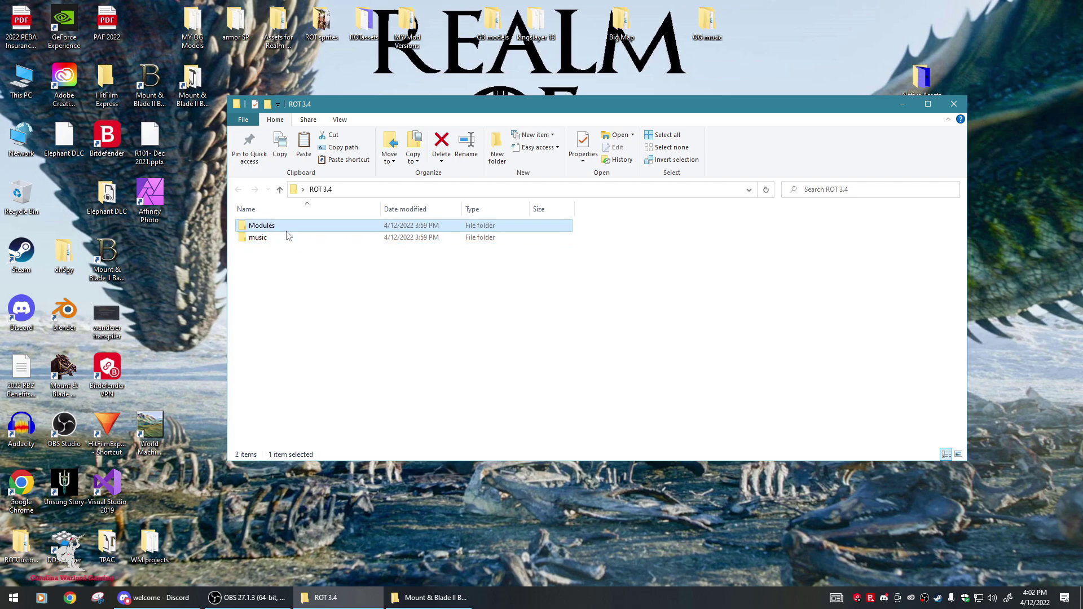
double_click(260, 227)
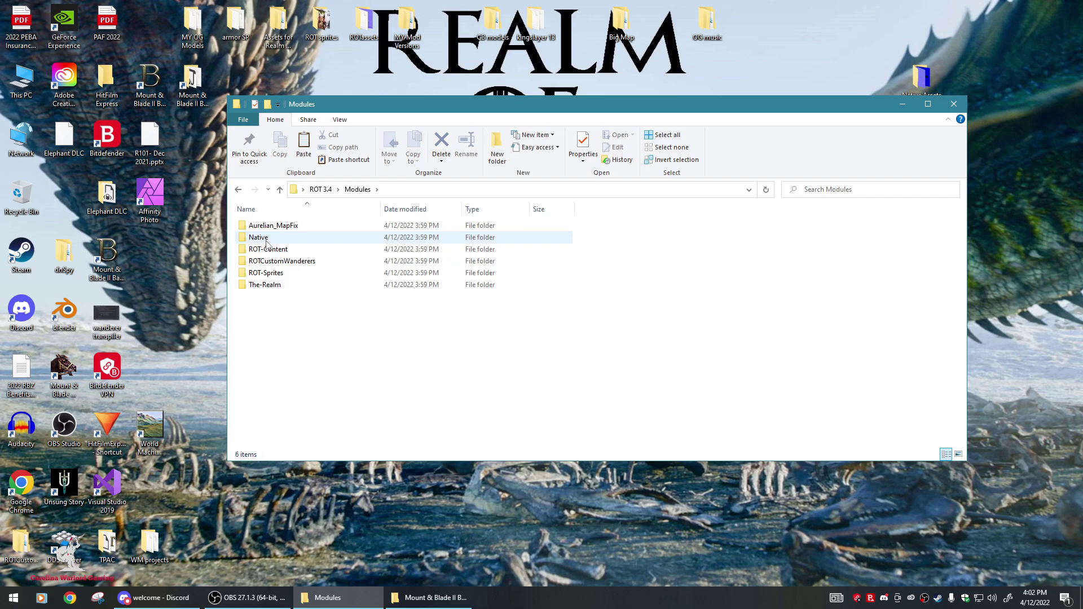
double_click(267, 239)
double_click(262, 227)
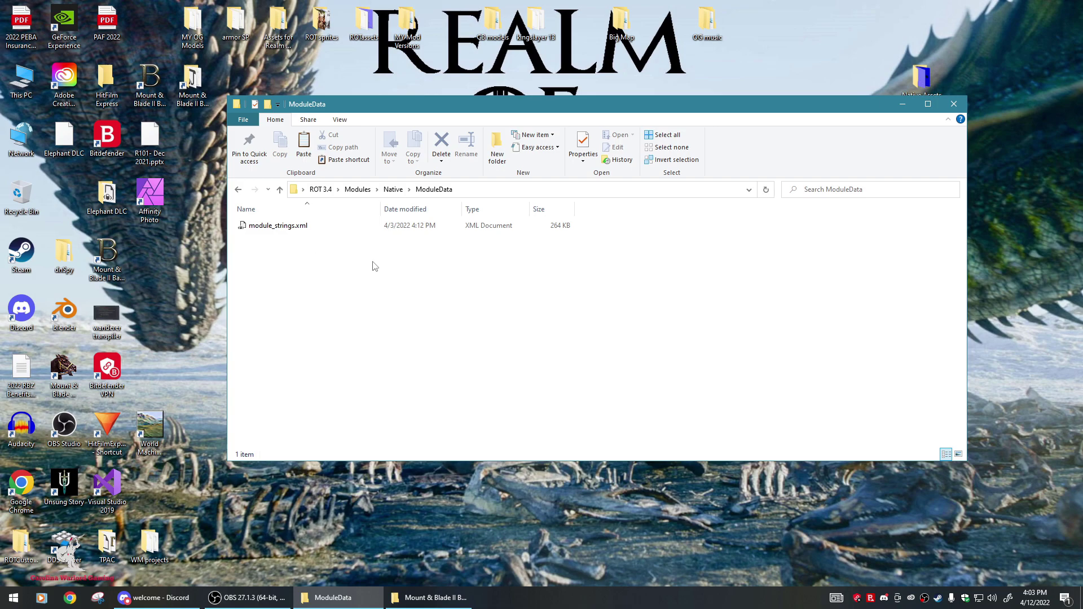
click(239, 191)
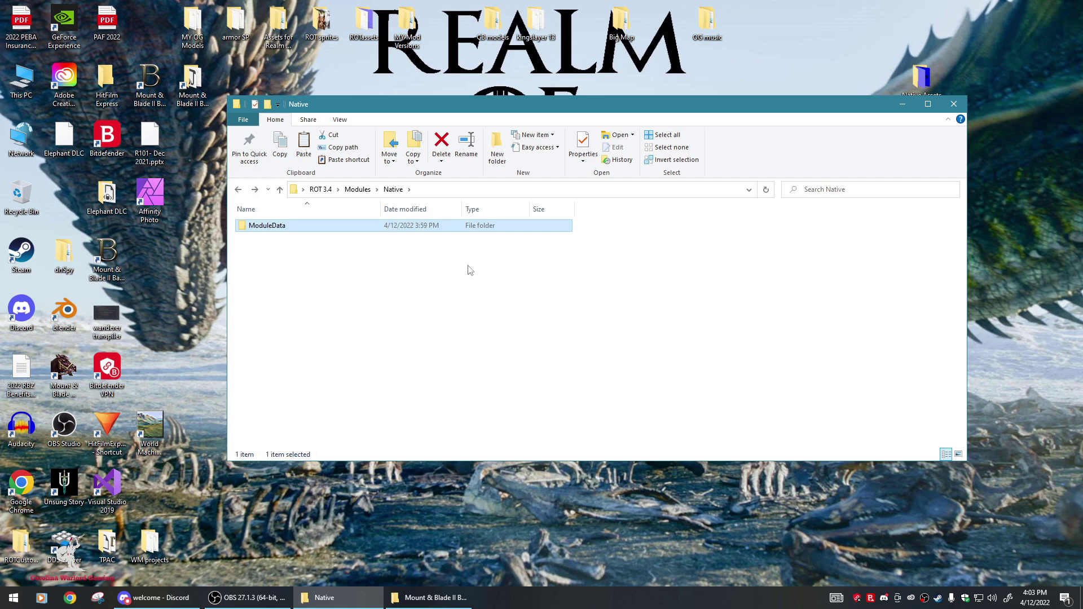
click(954, 103)
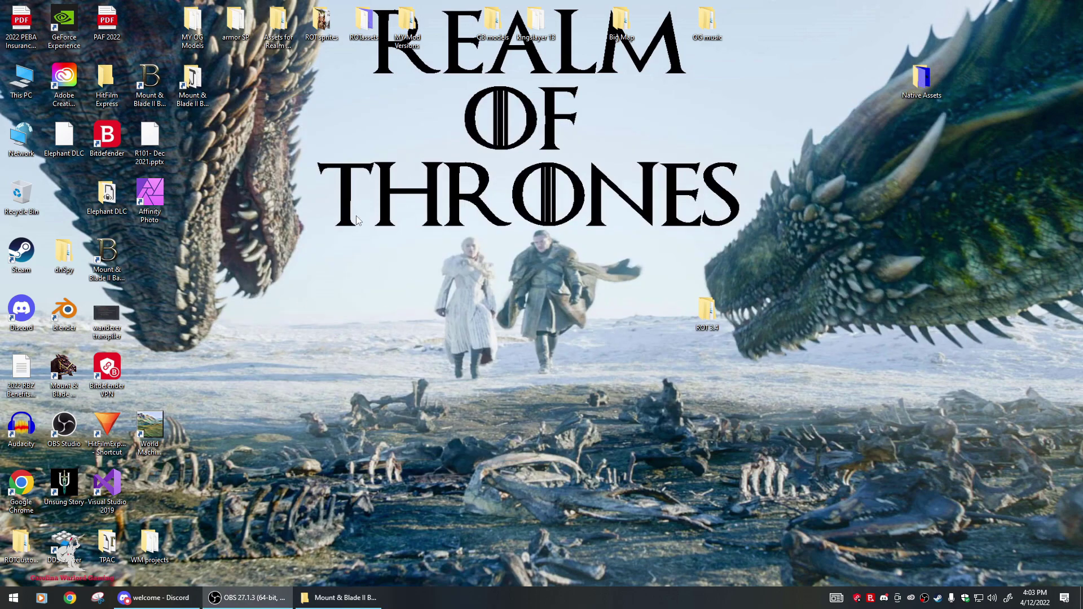
Start the Mount & Blade II Bannerlord launcher and review the enabled singleplayer mods and their load order.
double_click(149, 81)
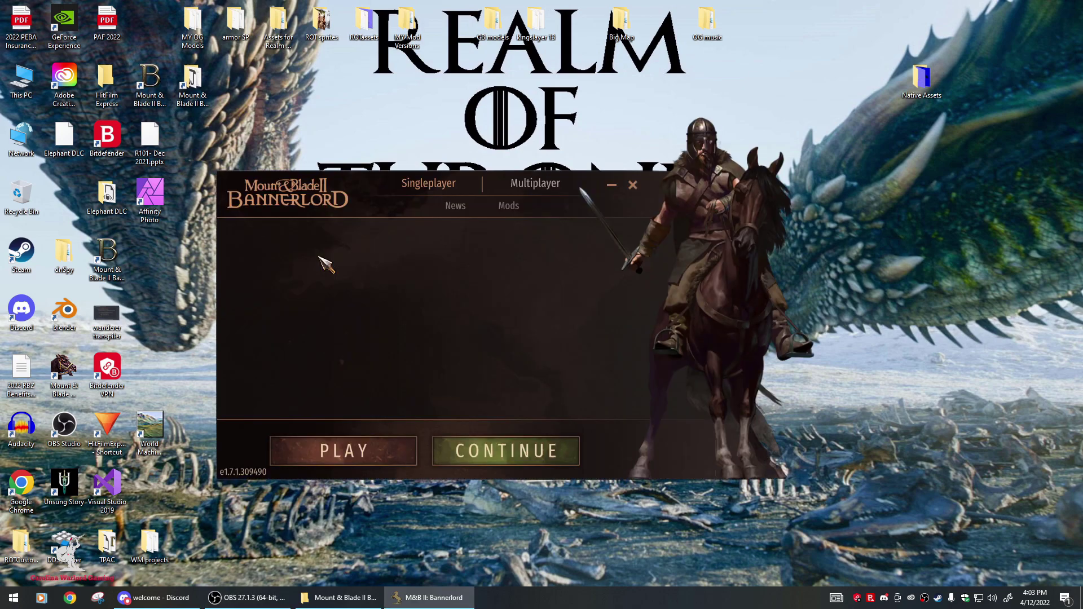
click(508, 207)
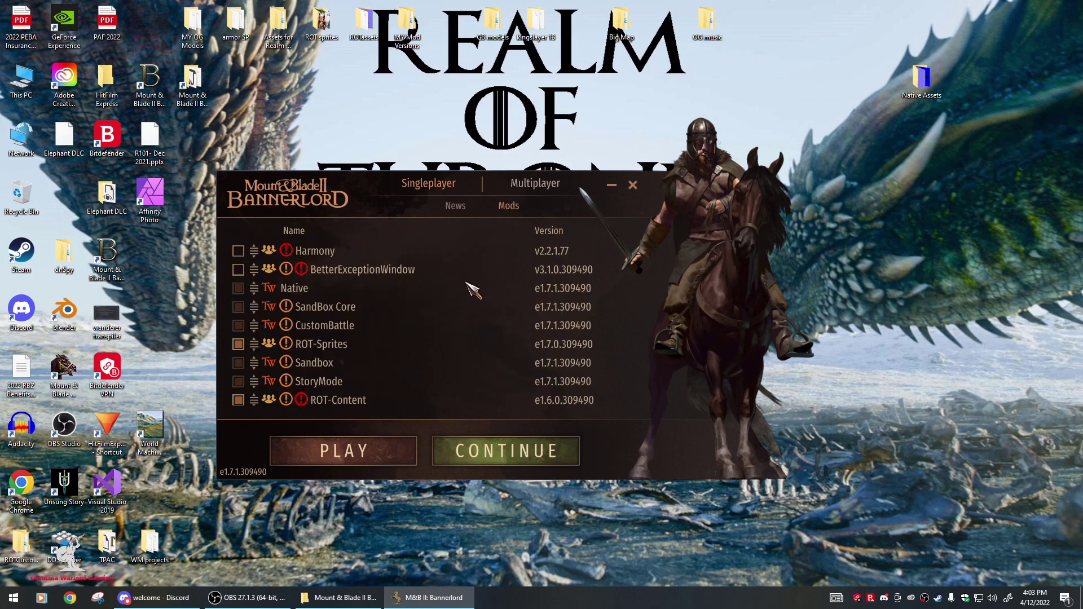
scroll(460, 293, down, 3)
scroll(449, 285, down, 1)
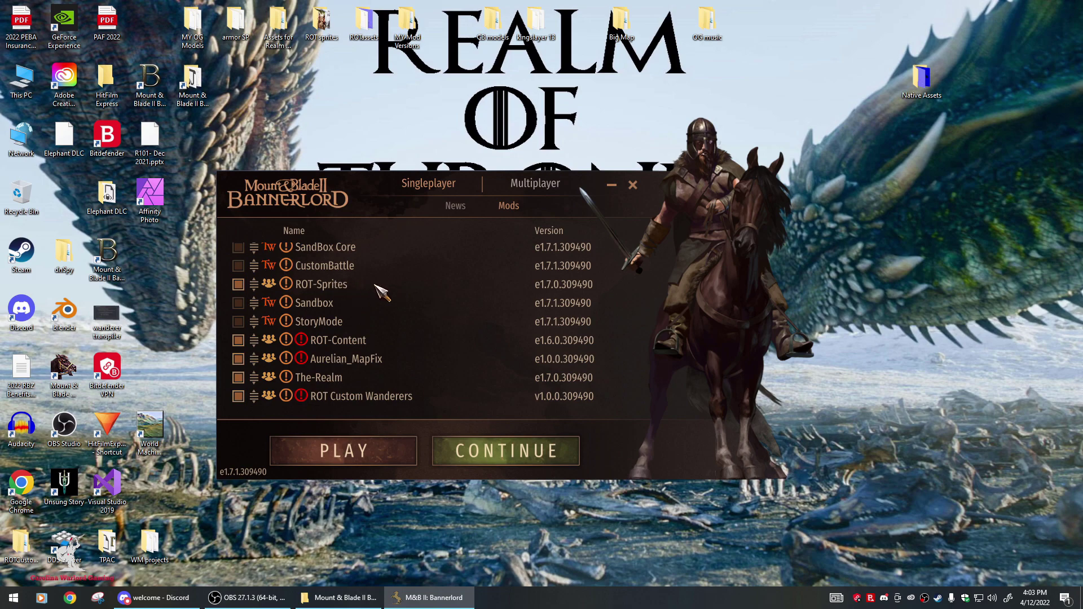
scroll(422, 308, down, 1)
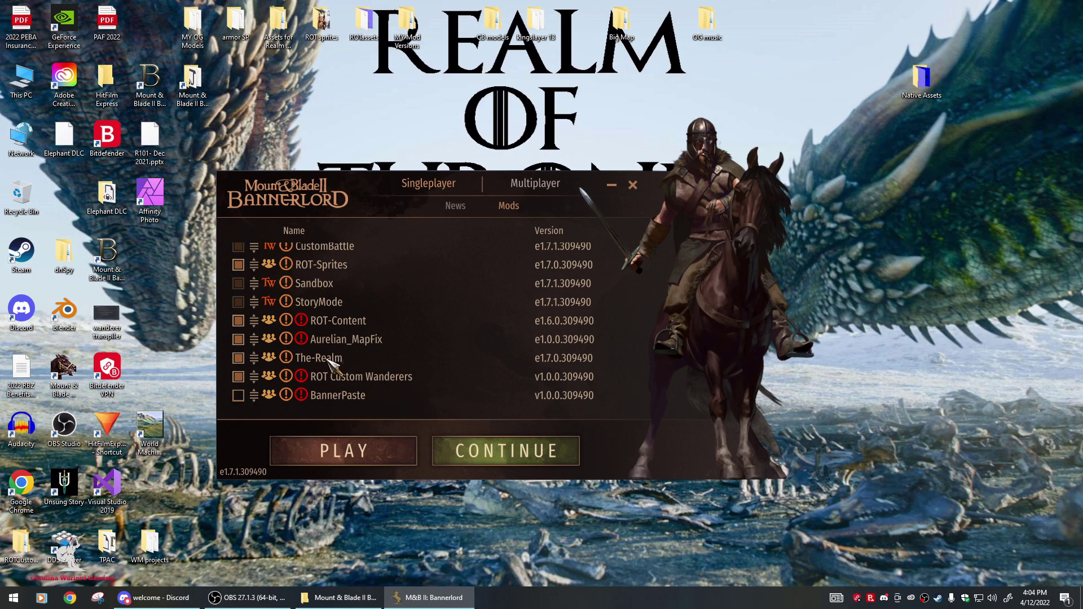
scroll(330, 364, up, 4)
scroll(327, 316, down, 4)
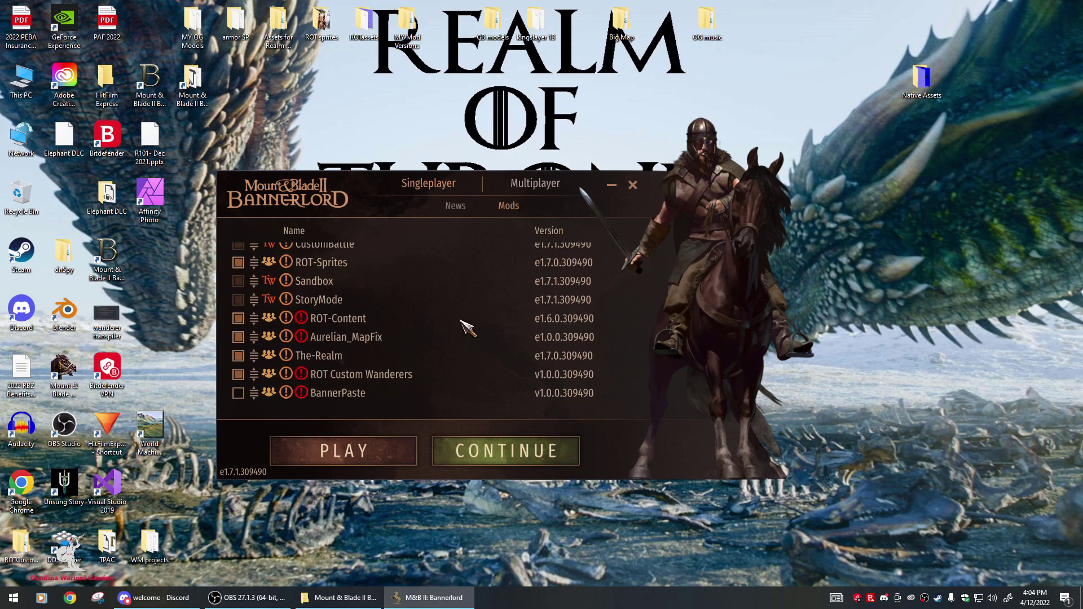